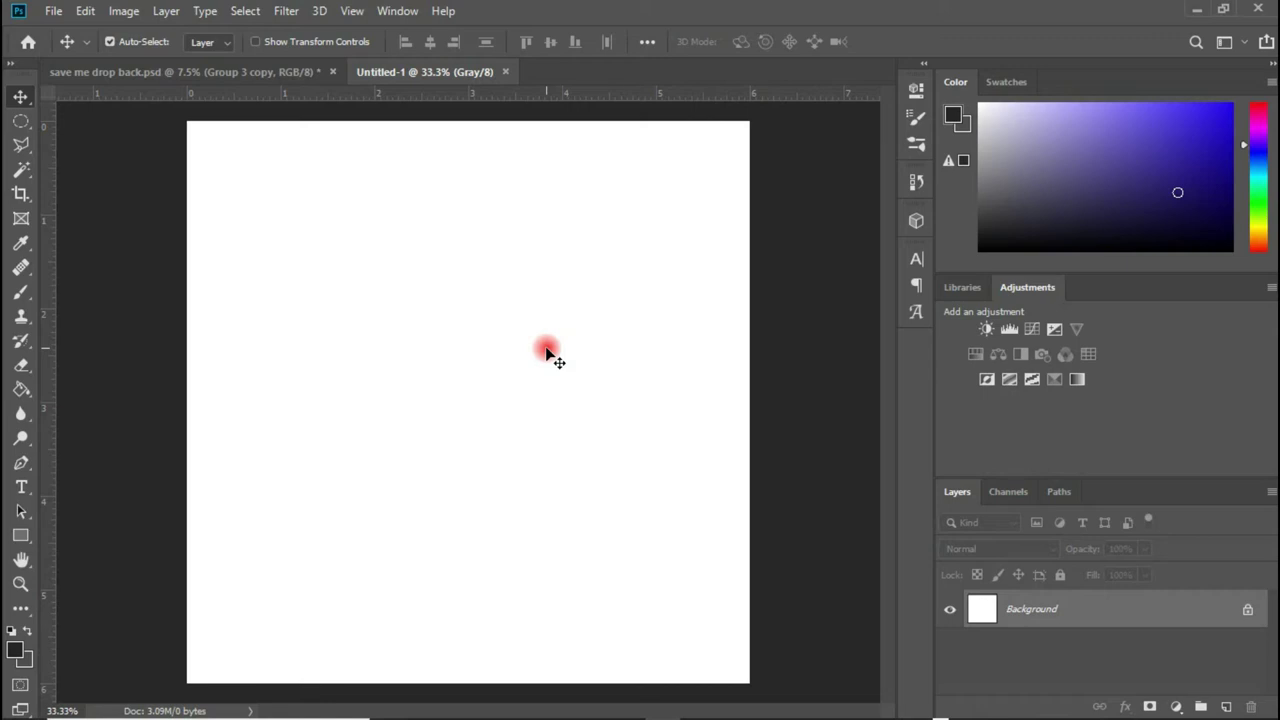
Draw a rectangle in the upper canvas and give it a light grey fill
click(20, 535)
drag(269, 257, 617, 375)
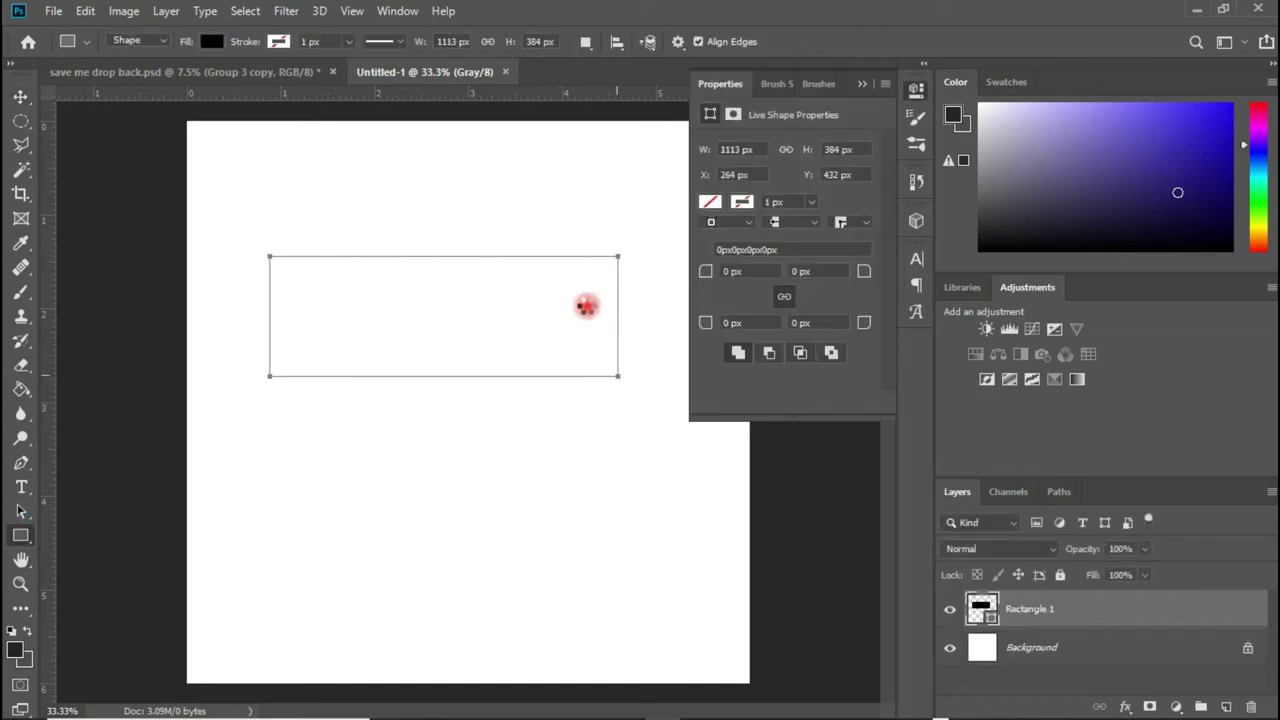
click(710, 202)
click(713, 295)
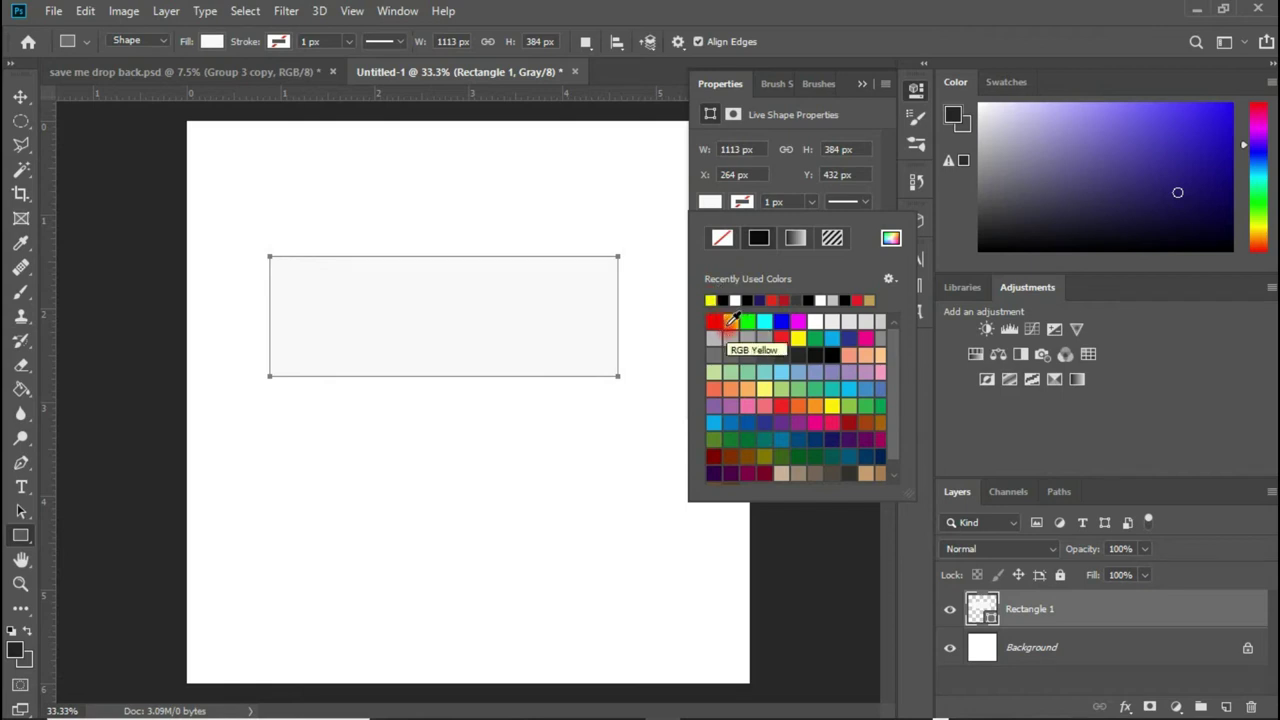
click(716, 319)
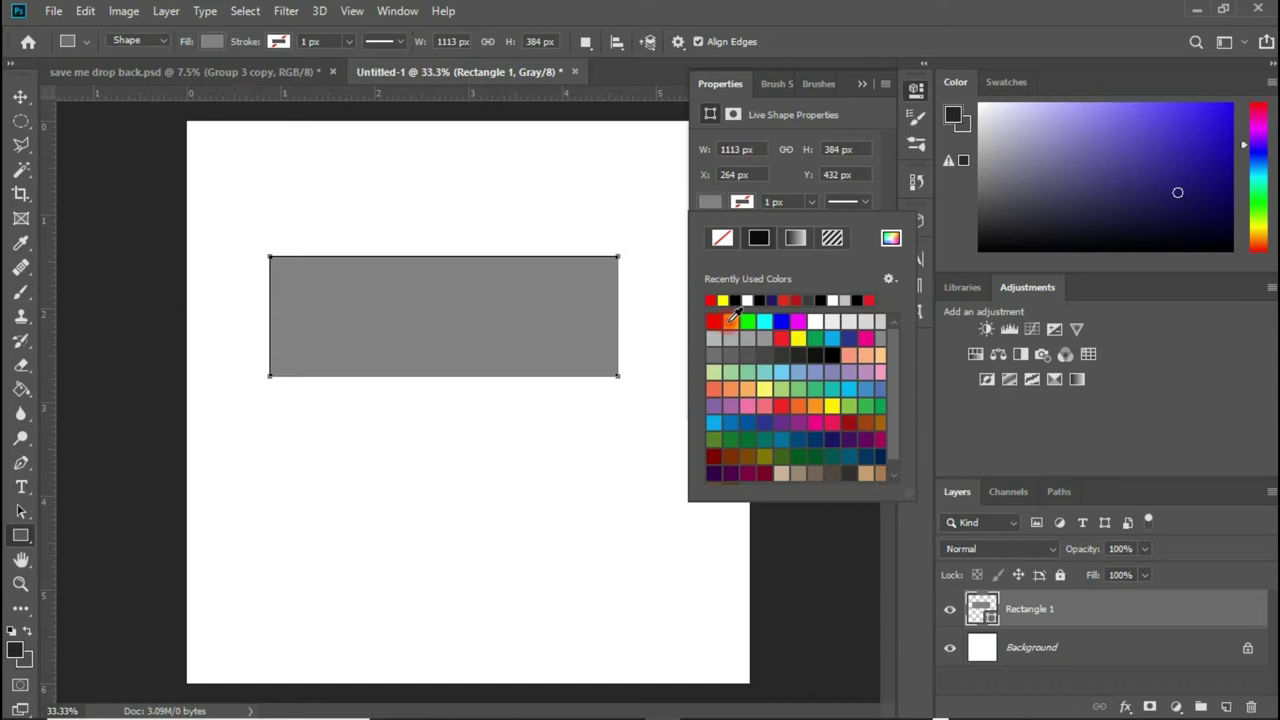
click(726, 297)
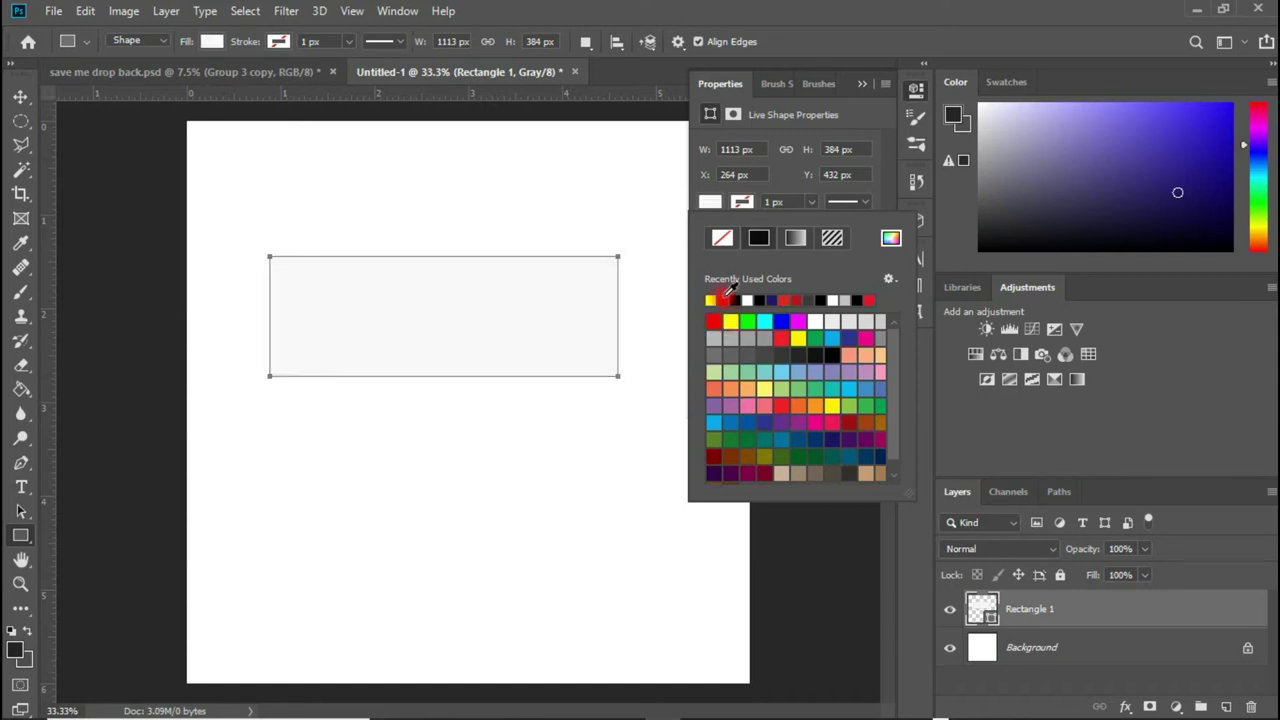
click(790, 372)
click(785, 387)
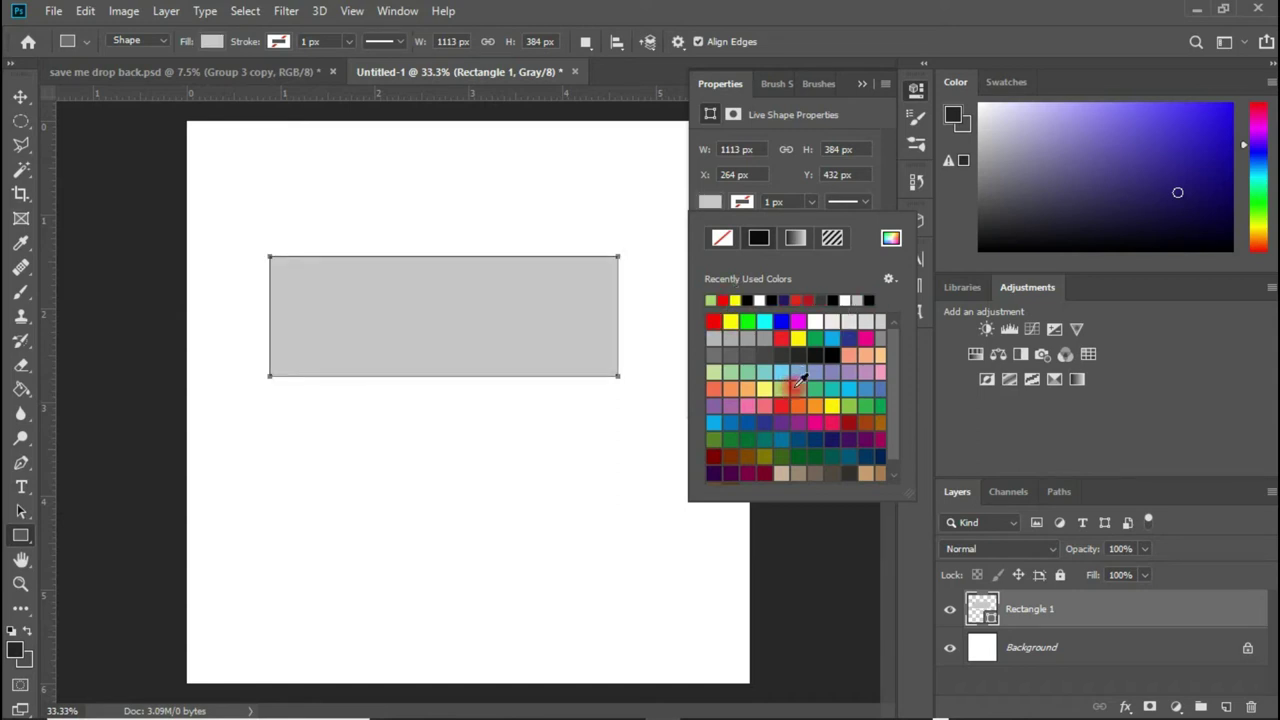
click(858, 85)
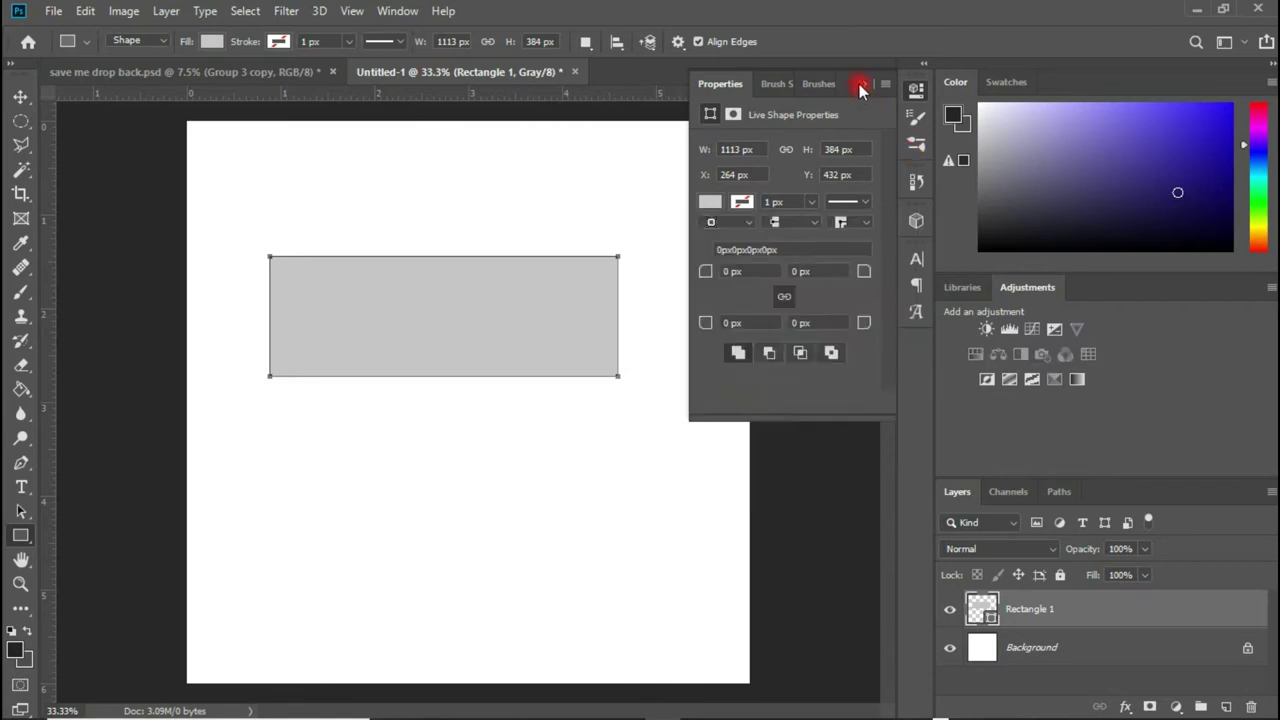
click(860, 89)
Nudge the grey rectangle upward, then delete its layer
click(20, 97)
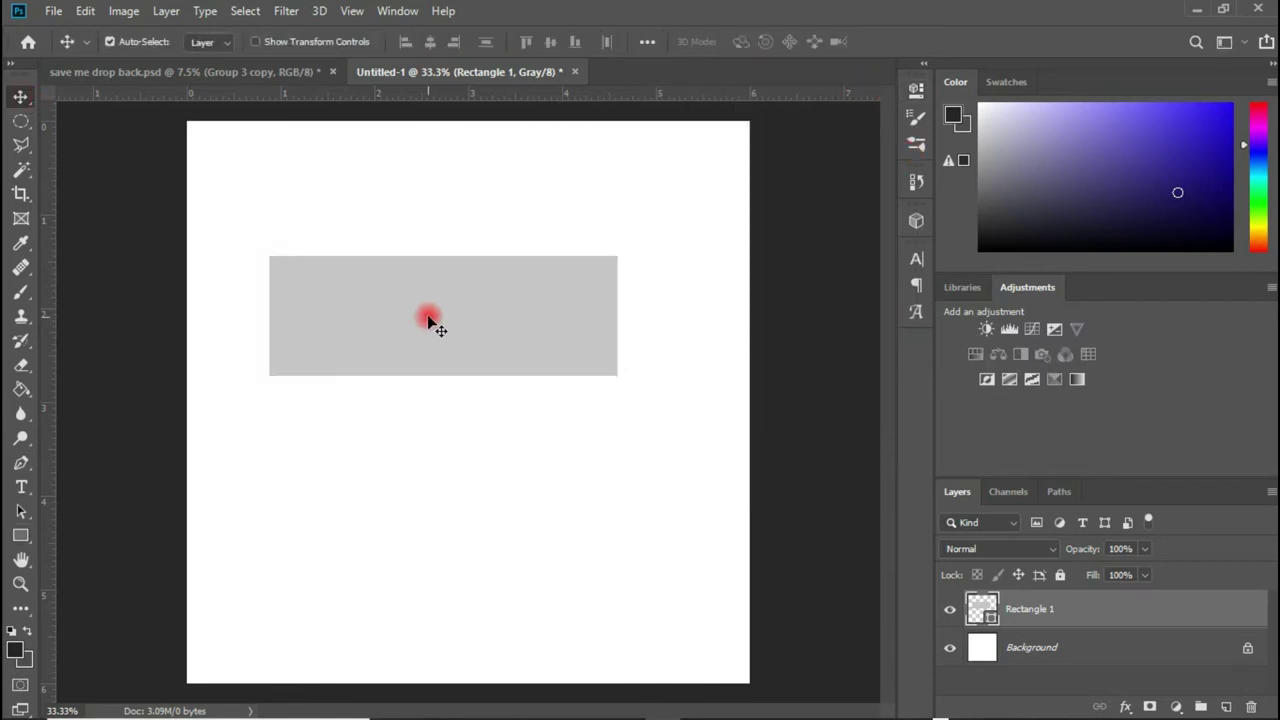
drag(428, 318, 428, 284)
key(Delete)
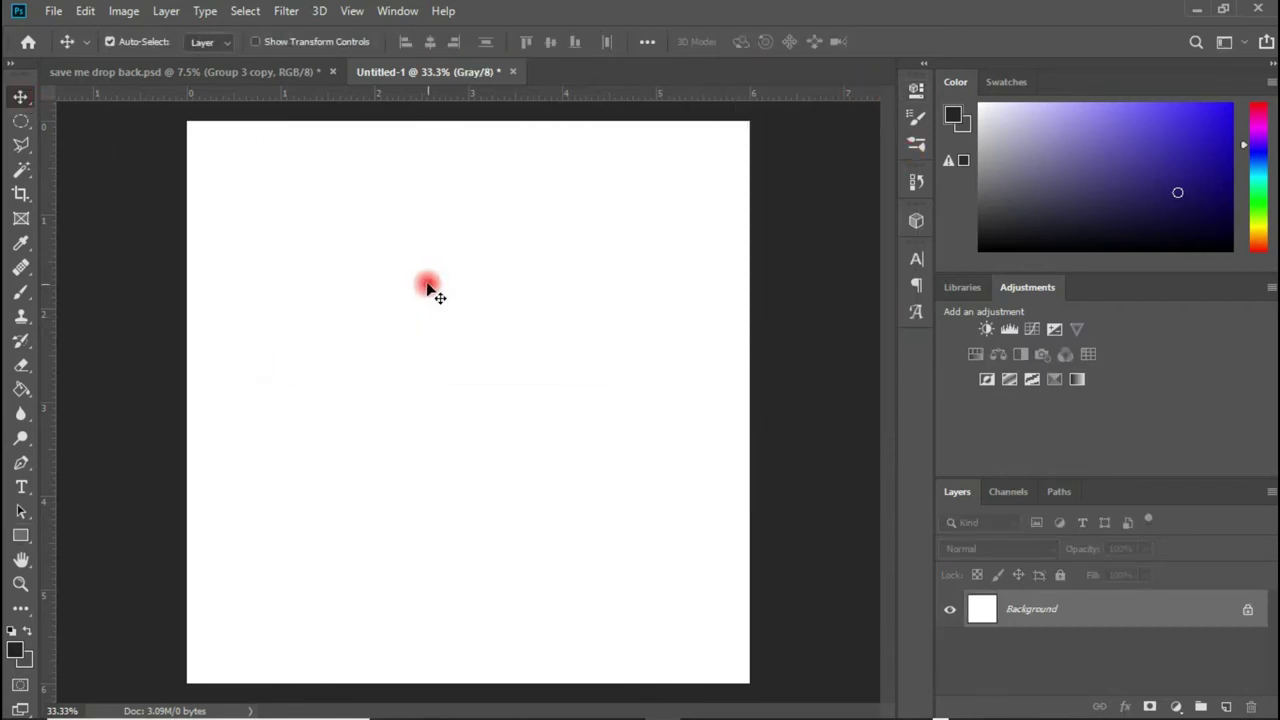
Redraw the rectangle near the top of the canvas with a lighter grey fill
click(20, 535)
drag(277, 271, 643, 406)
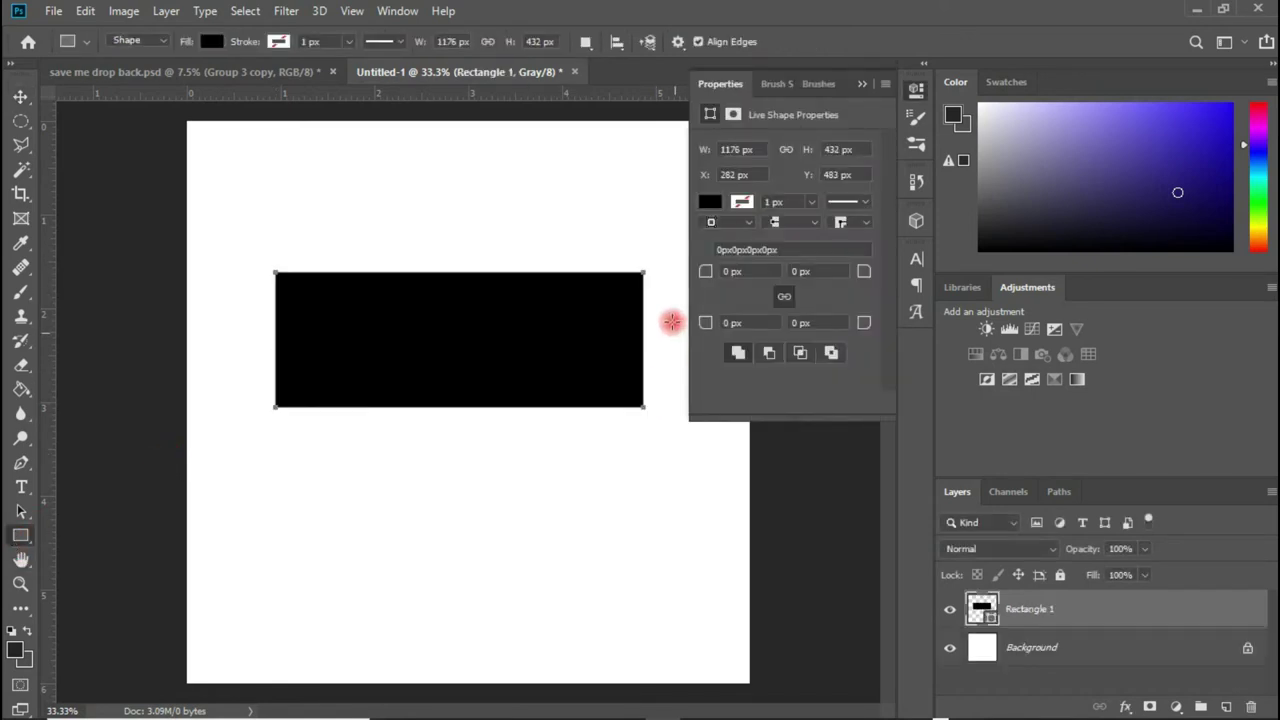
click(709, 201)
click(722, 330)
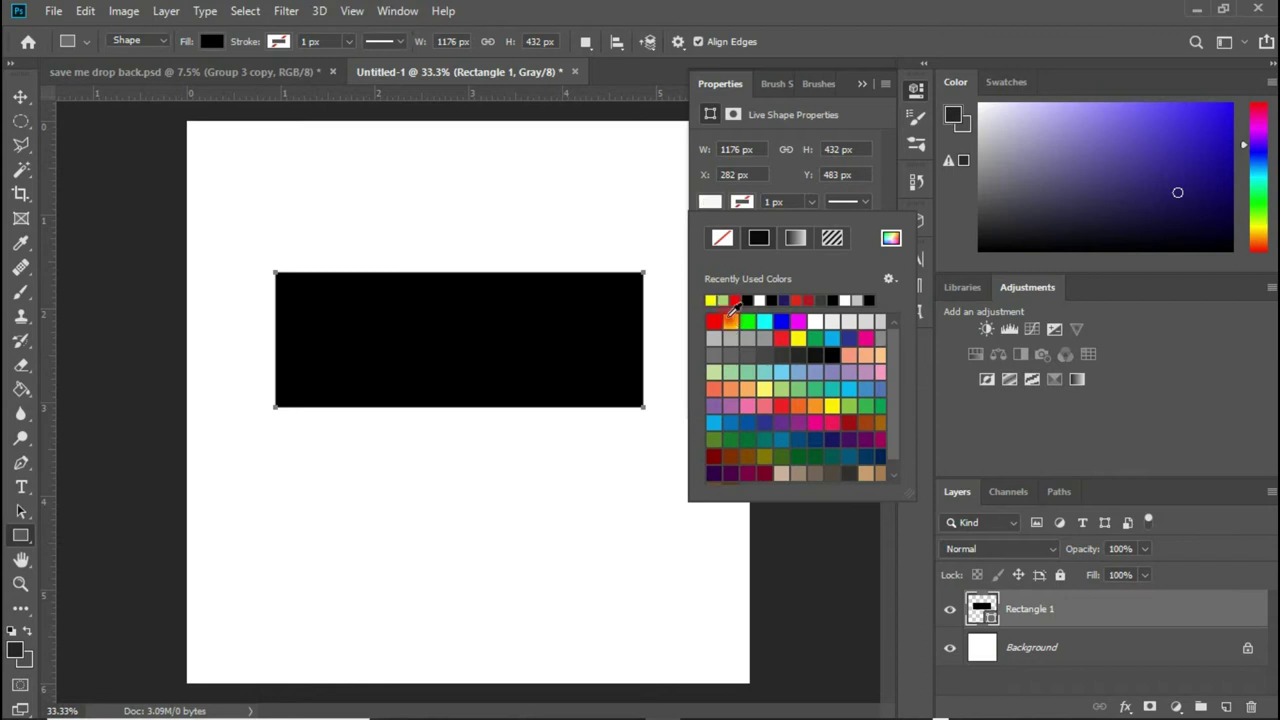
click(764, 338)
click(862, 343)
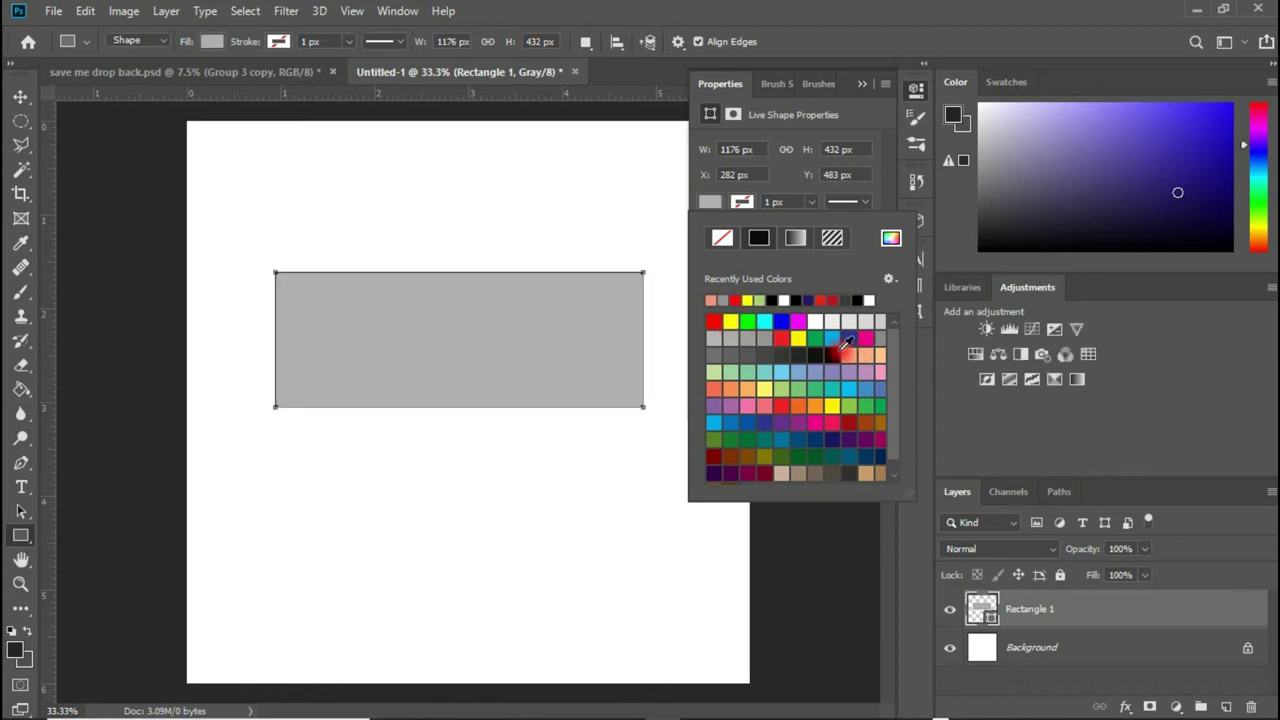
click(864, 75)
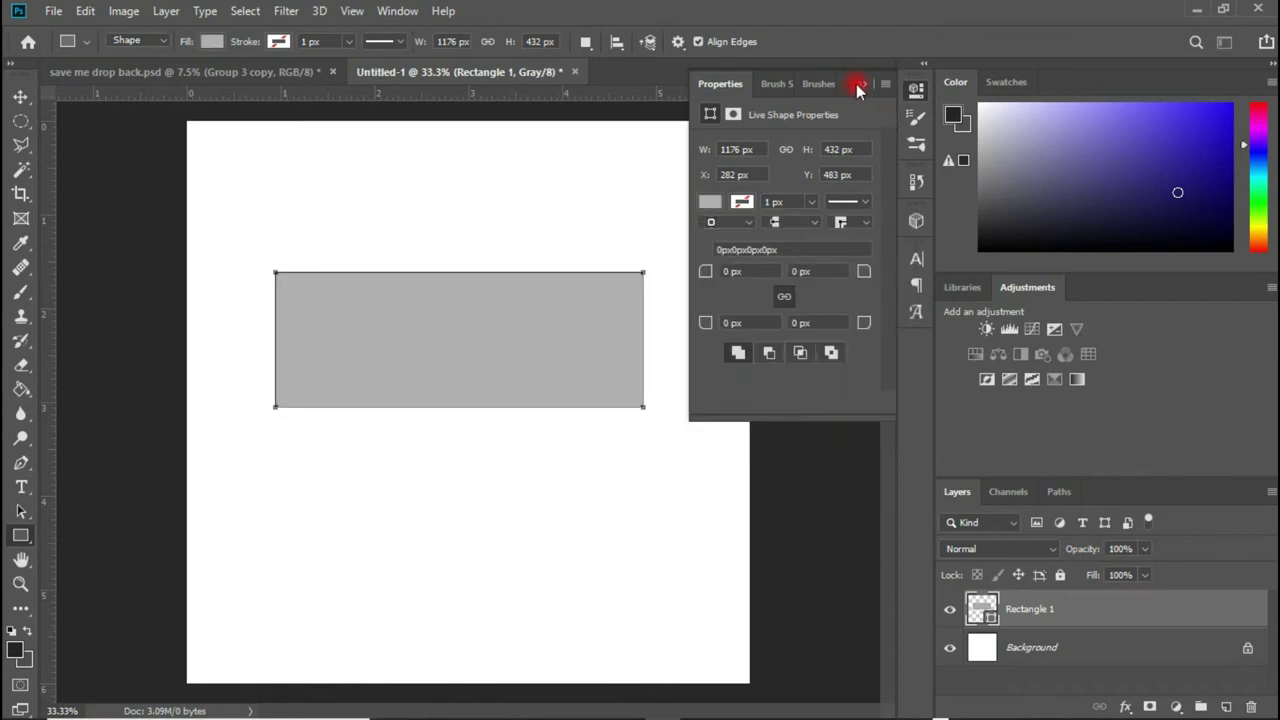
click(860, 84)
click(19, 95)
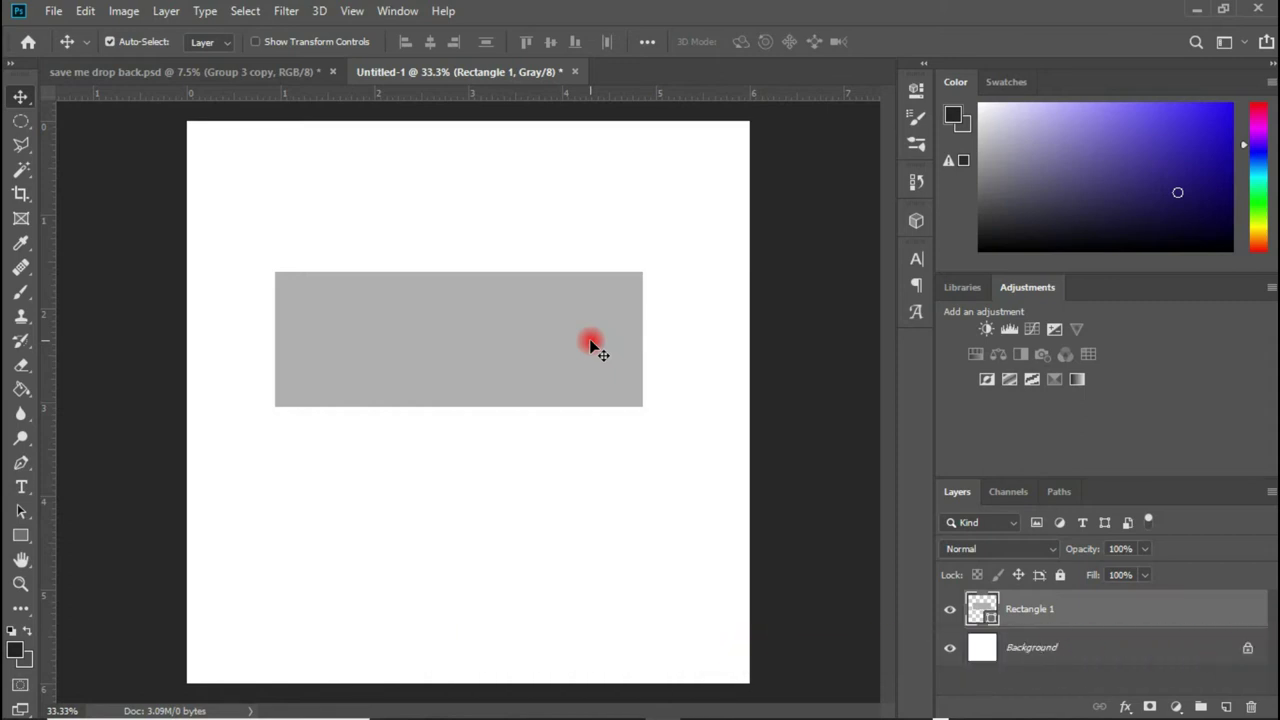
click(46, 12)
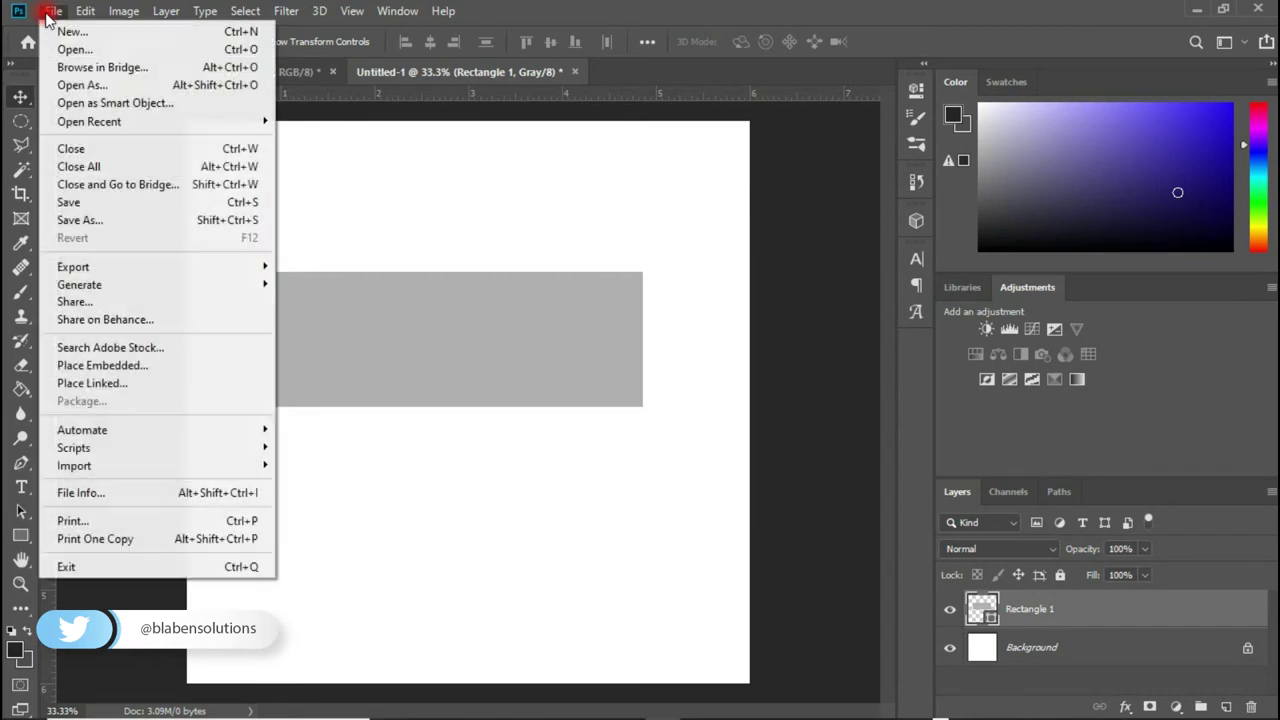
Set the New Document color mode to RGB Color, then close without creating a file
click(50, 14)
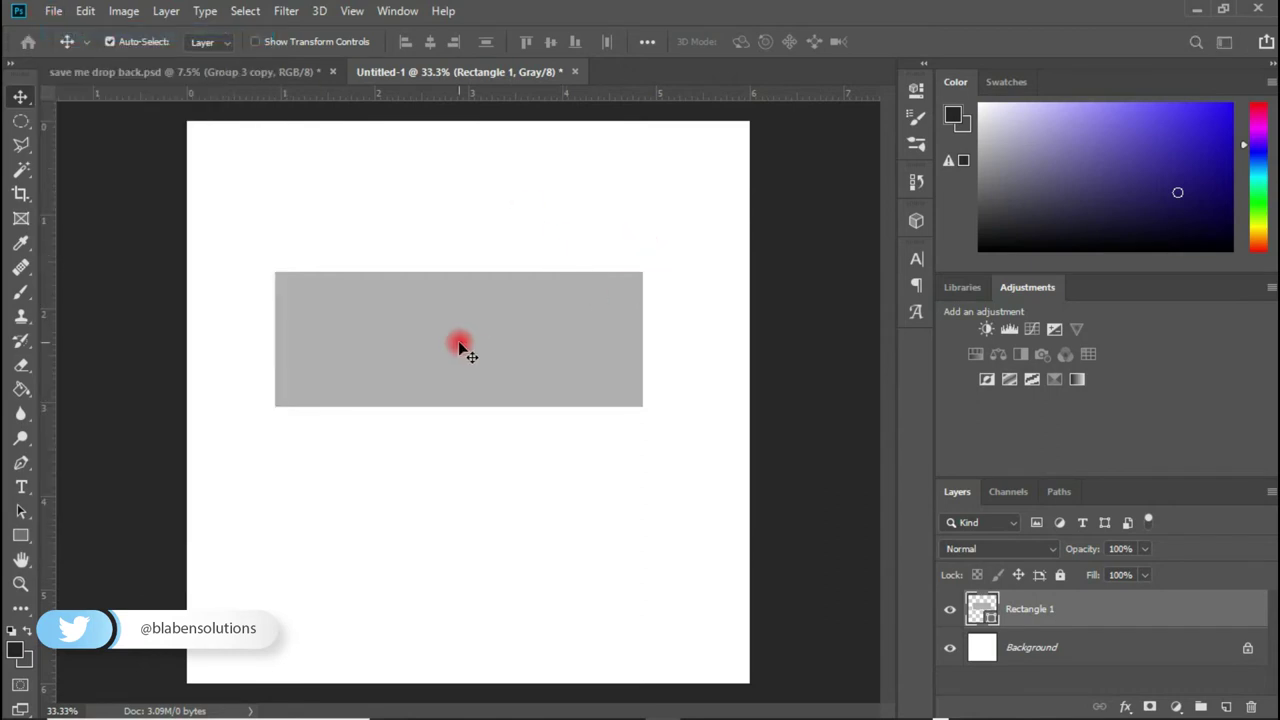
key(ctrl+n)
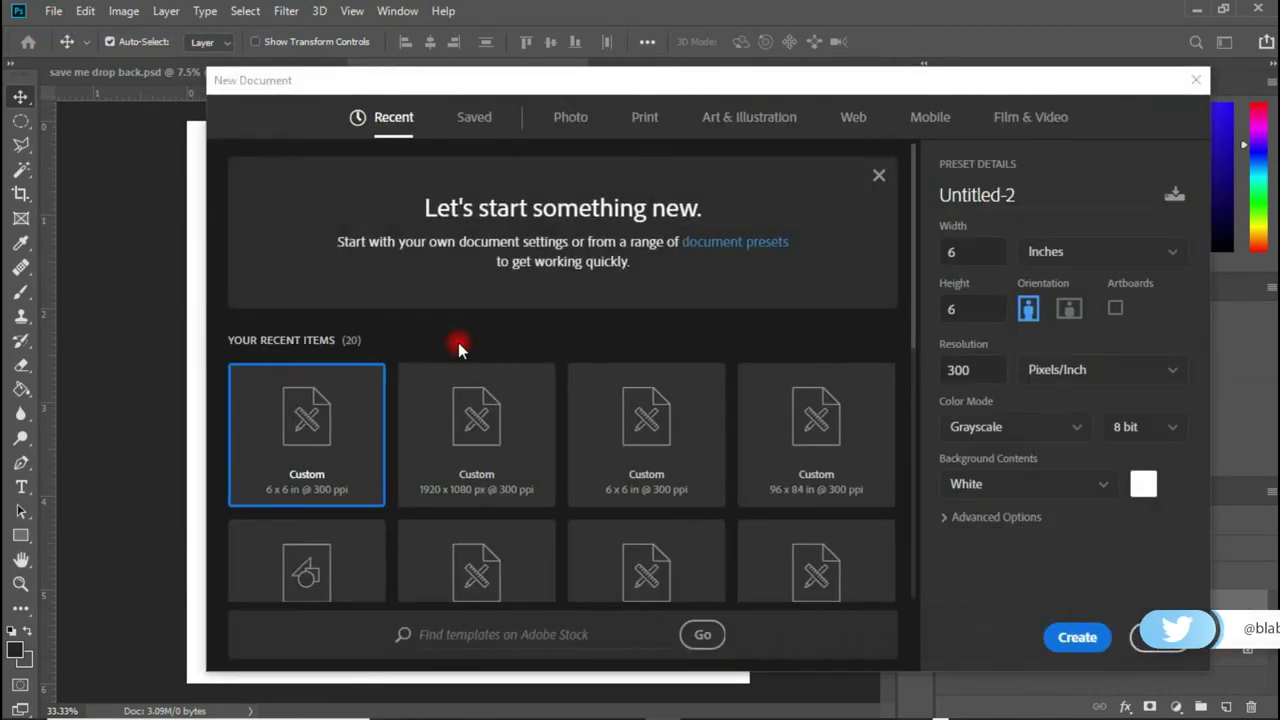
click(1038, 440)
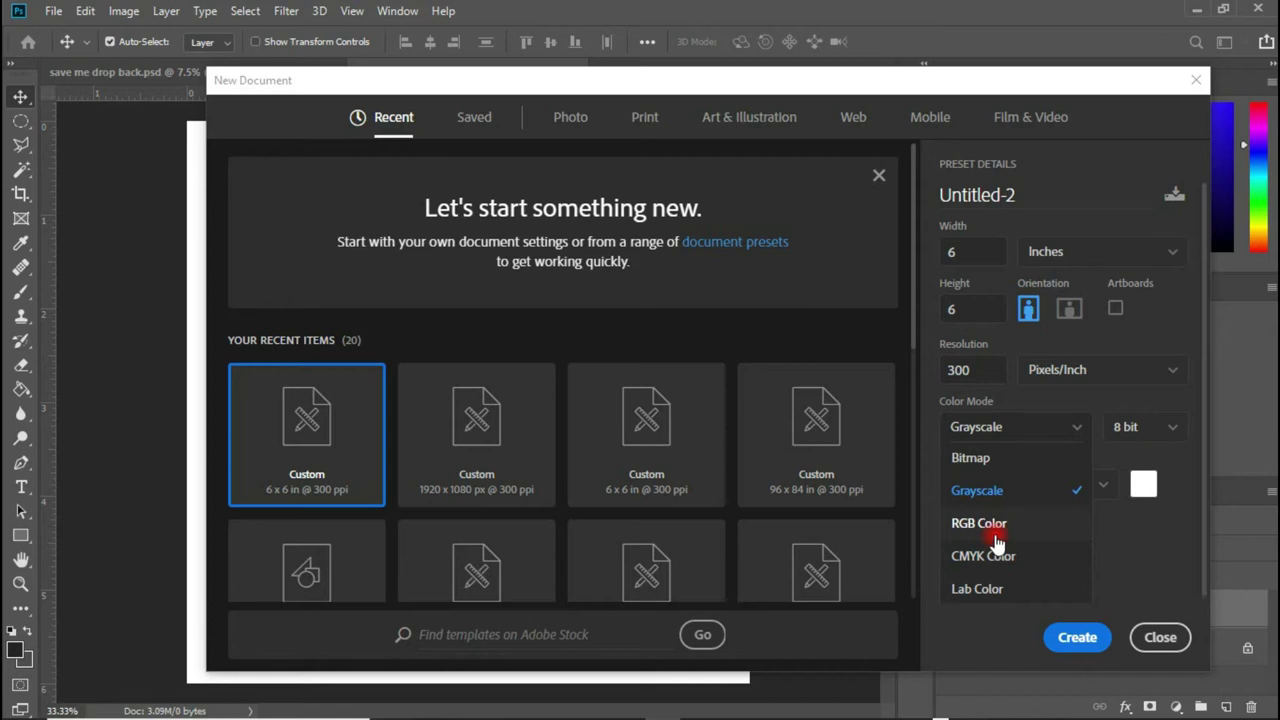
click(979, 491)
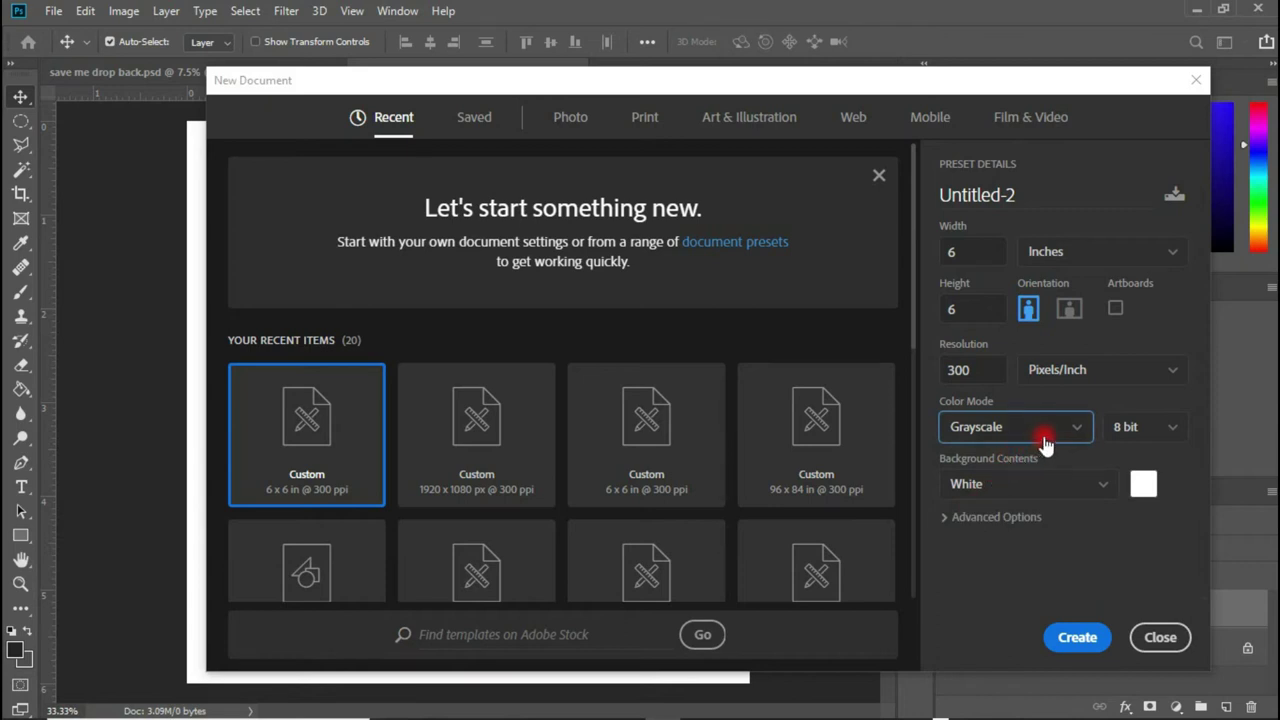
click(1044, 440)
click(984, 523)
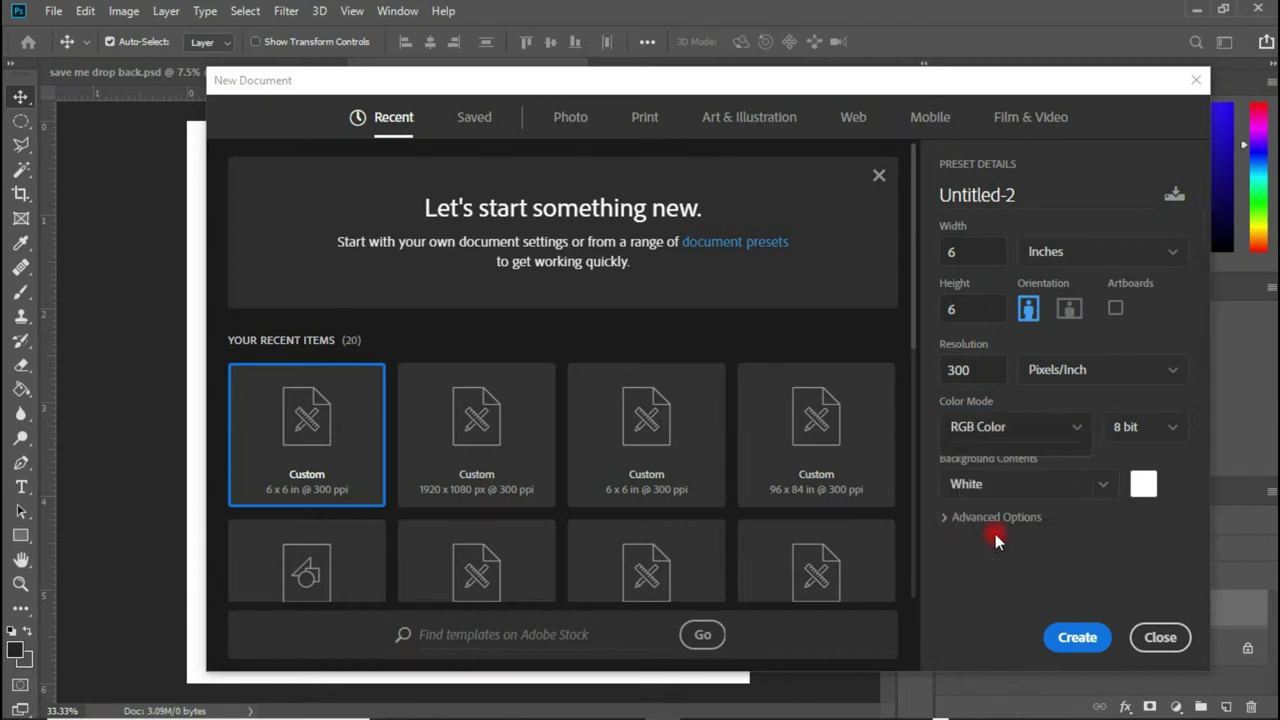
click(1068, 640)
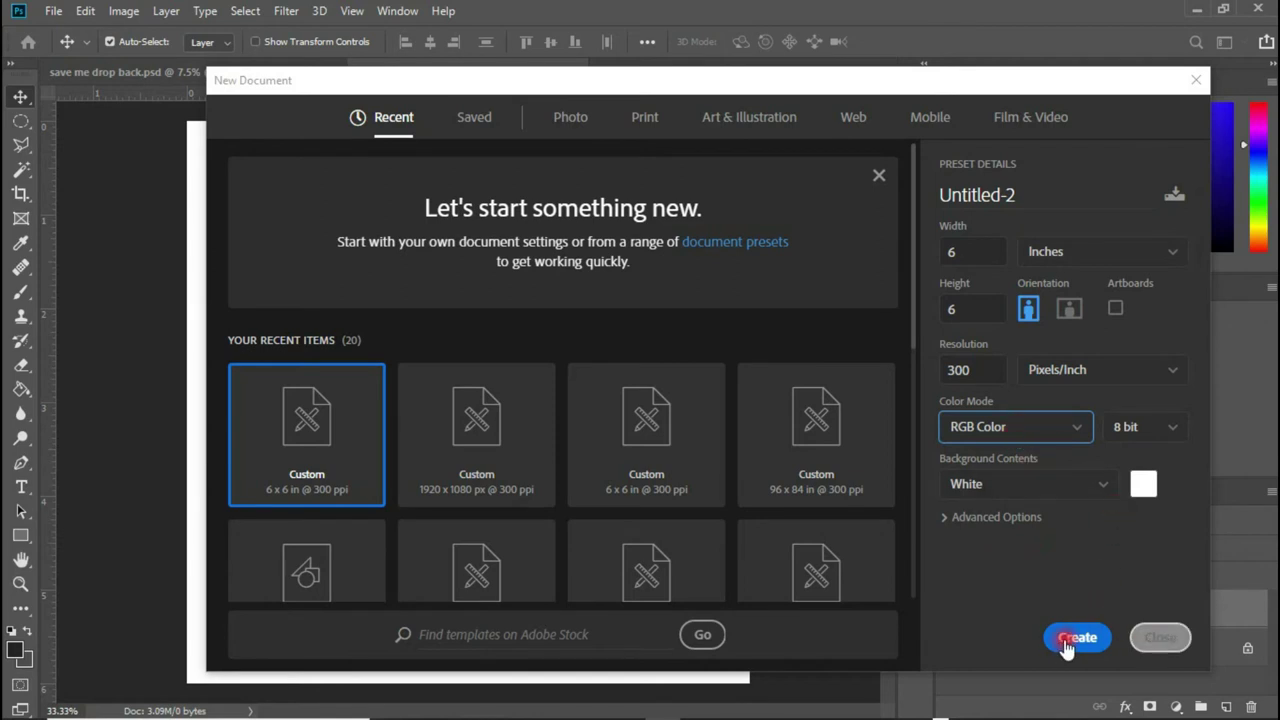
click(1148, 640)
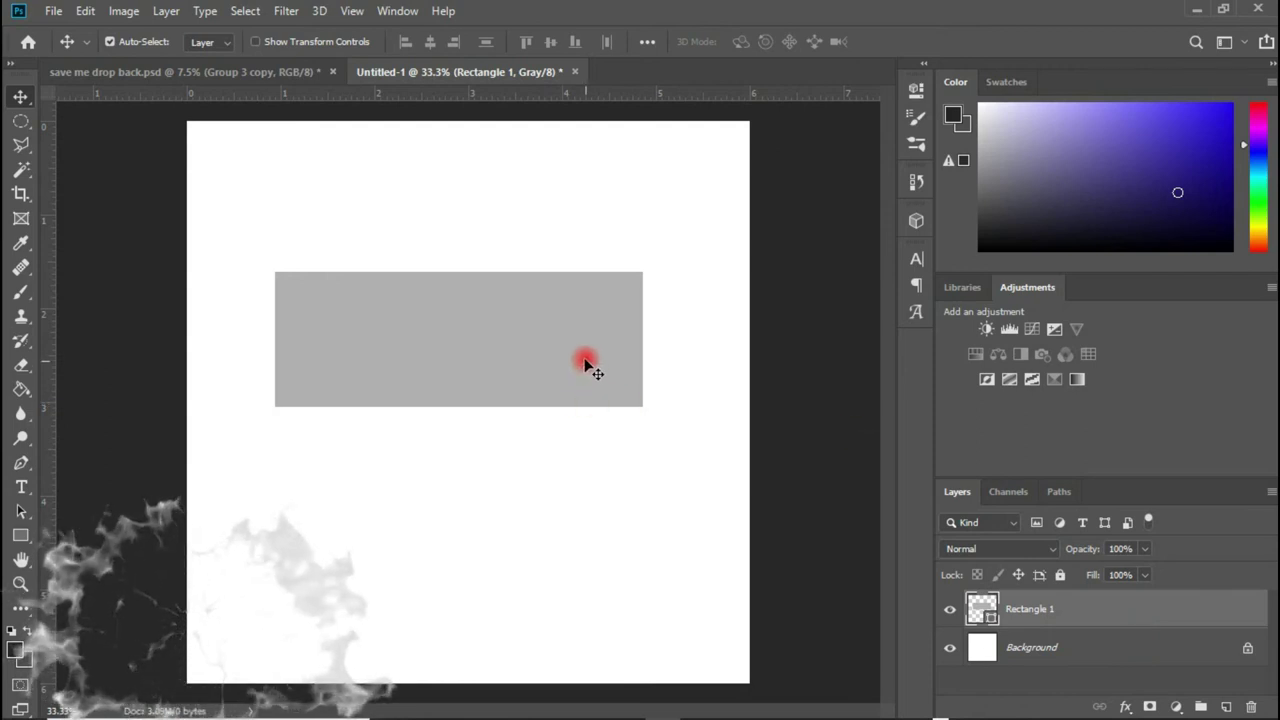
Convert Untitled-1 from Grayscale to RGB Color, choosing Don't Flatten
click(126, 11)
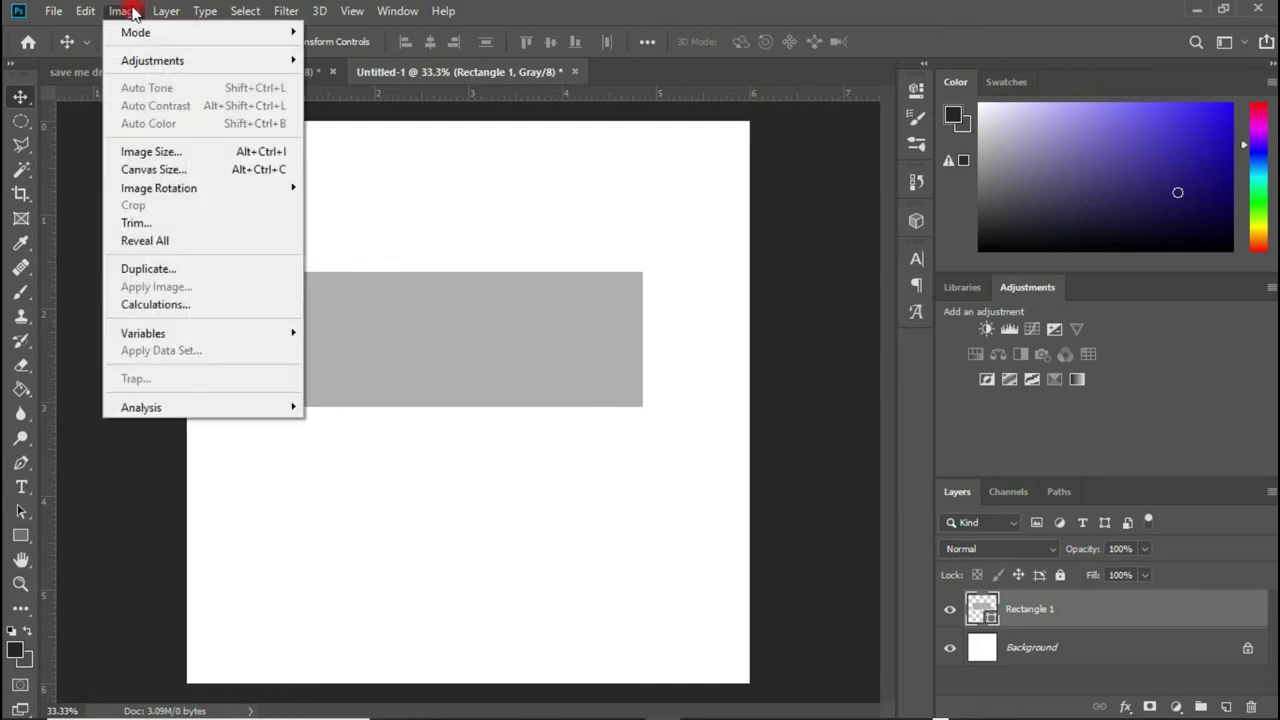
click(136, 33)
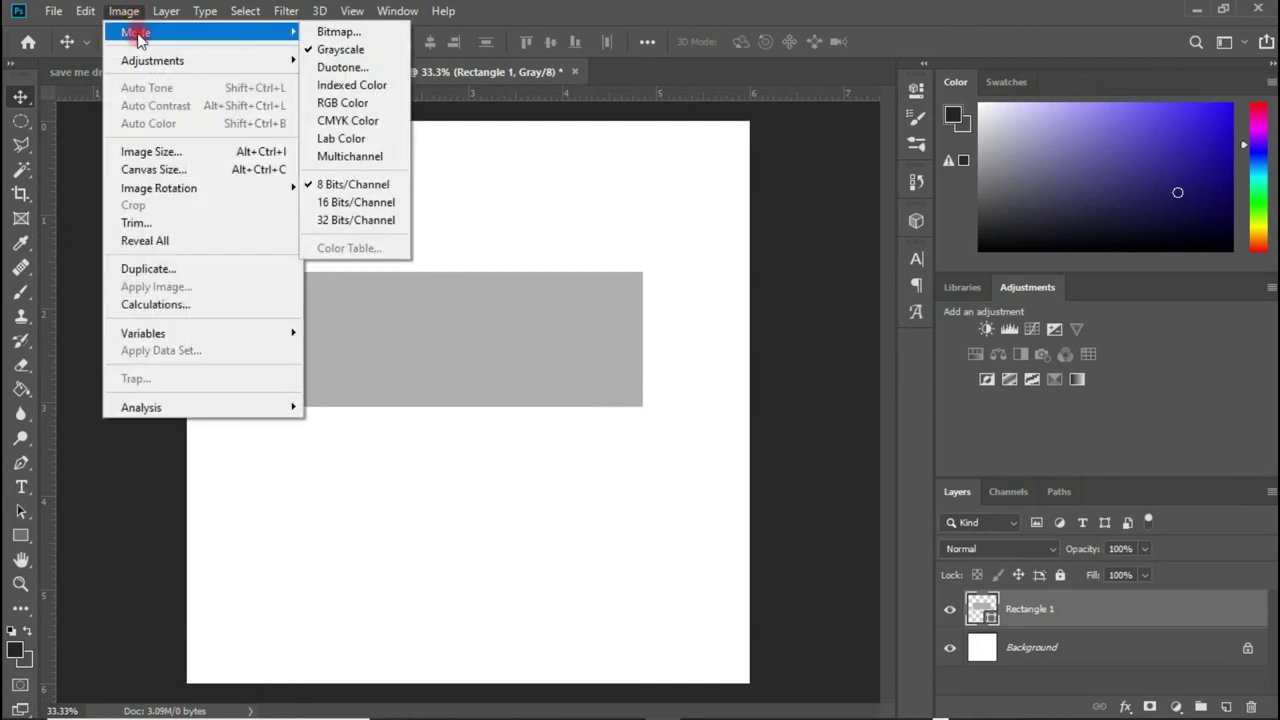
click(332, 52)
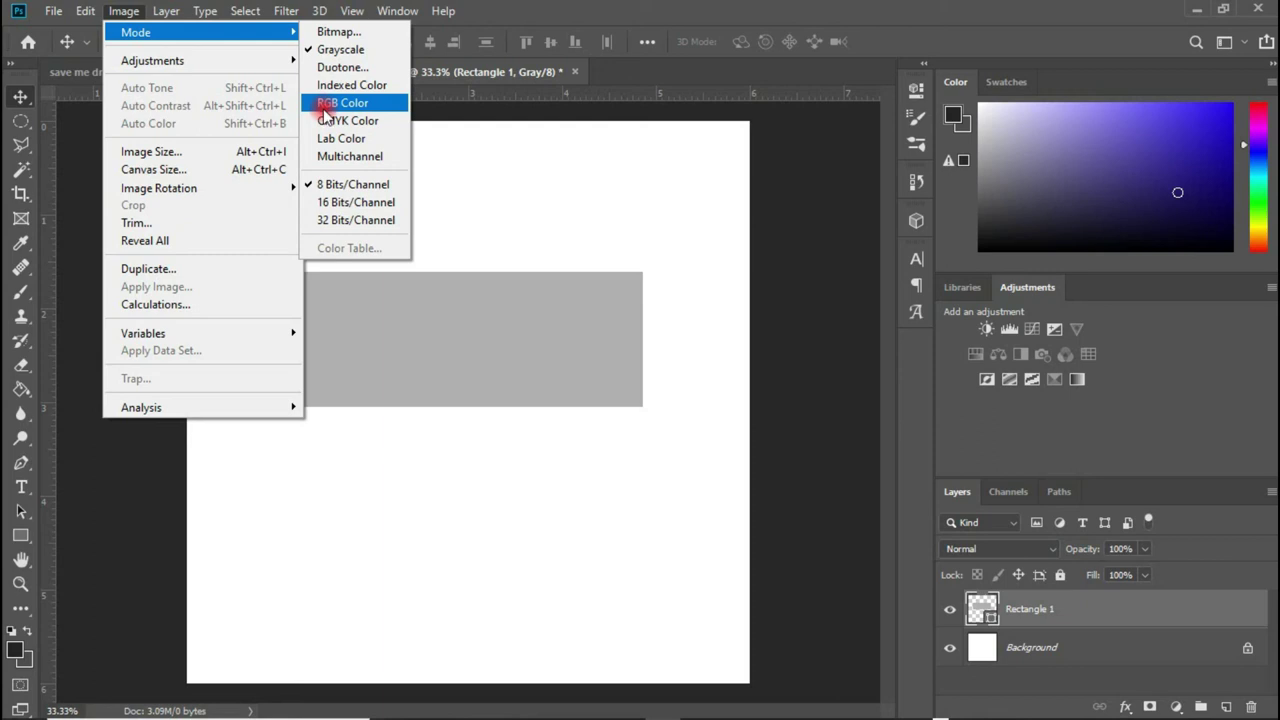
click(325, 110)
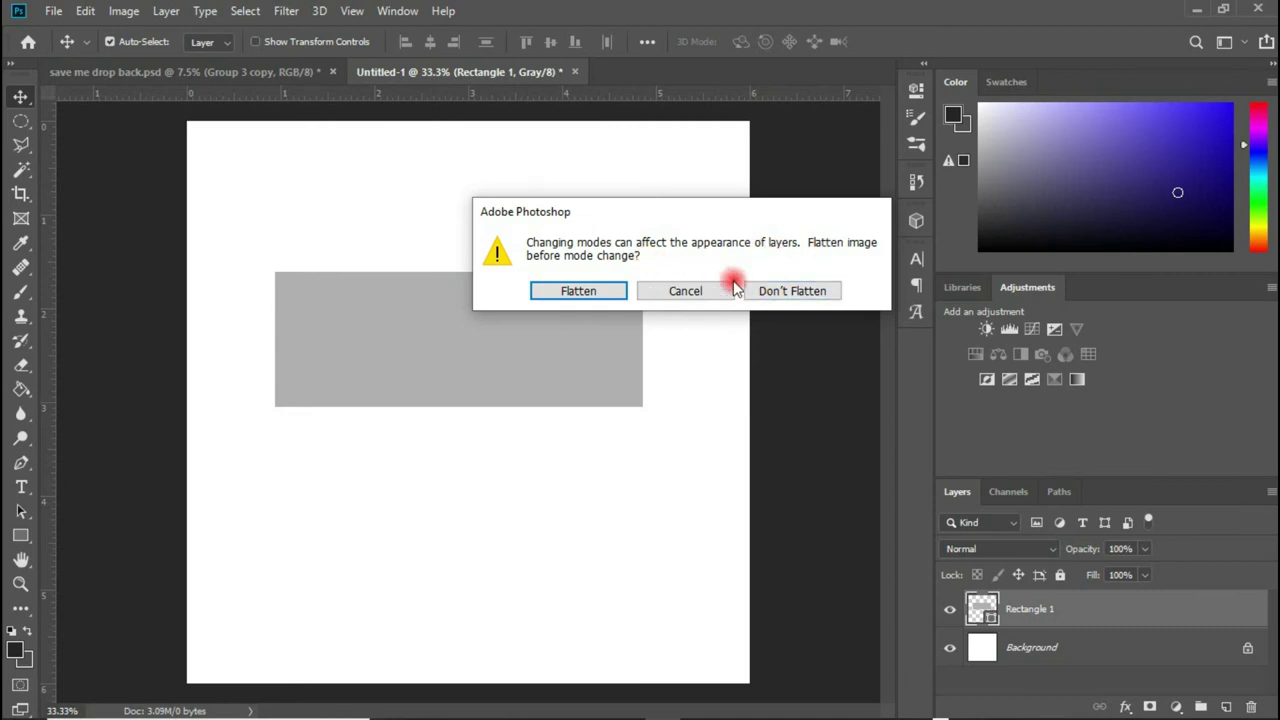
click(783, 298)
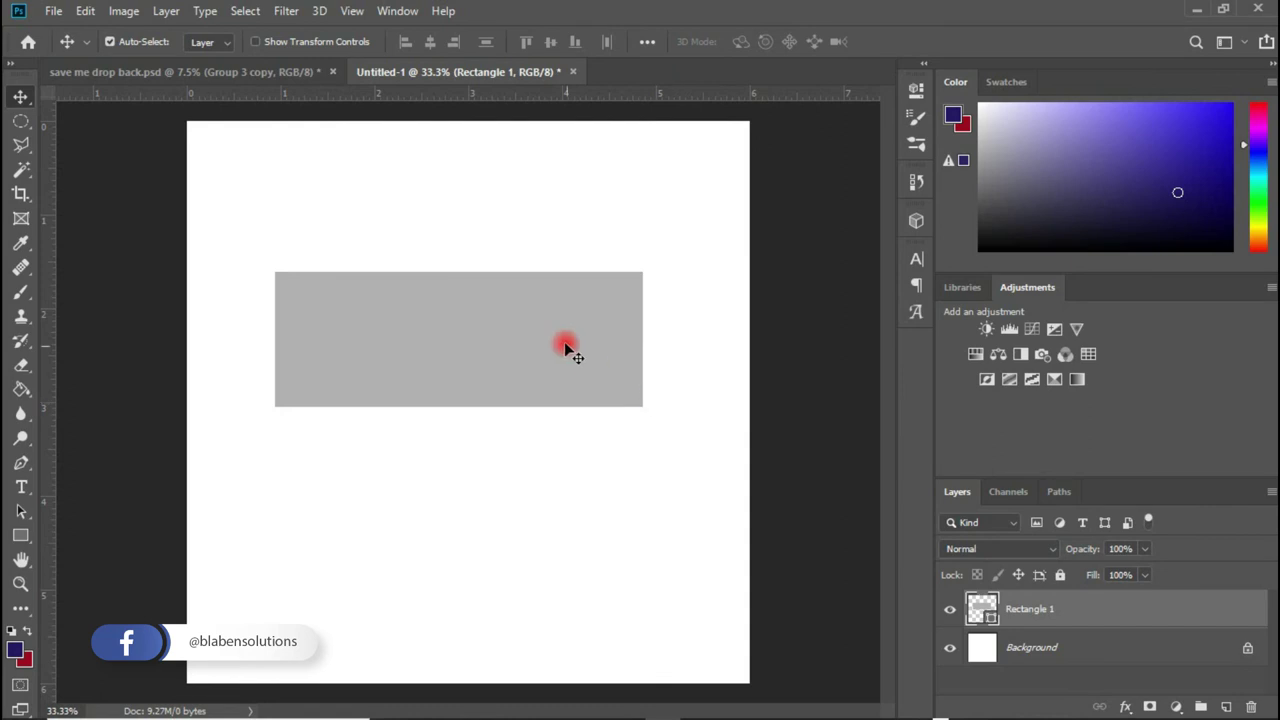
Move the grey rectangle higher and draw a second rectangle below it
drag(563, 343, 562, 298)
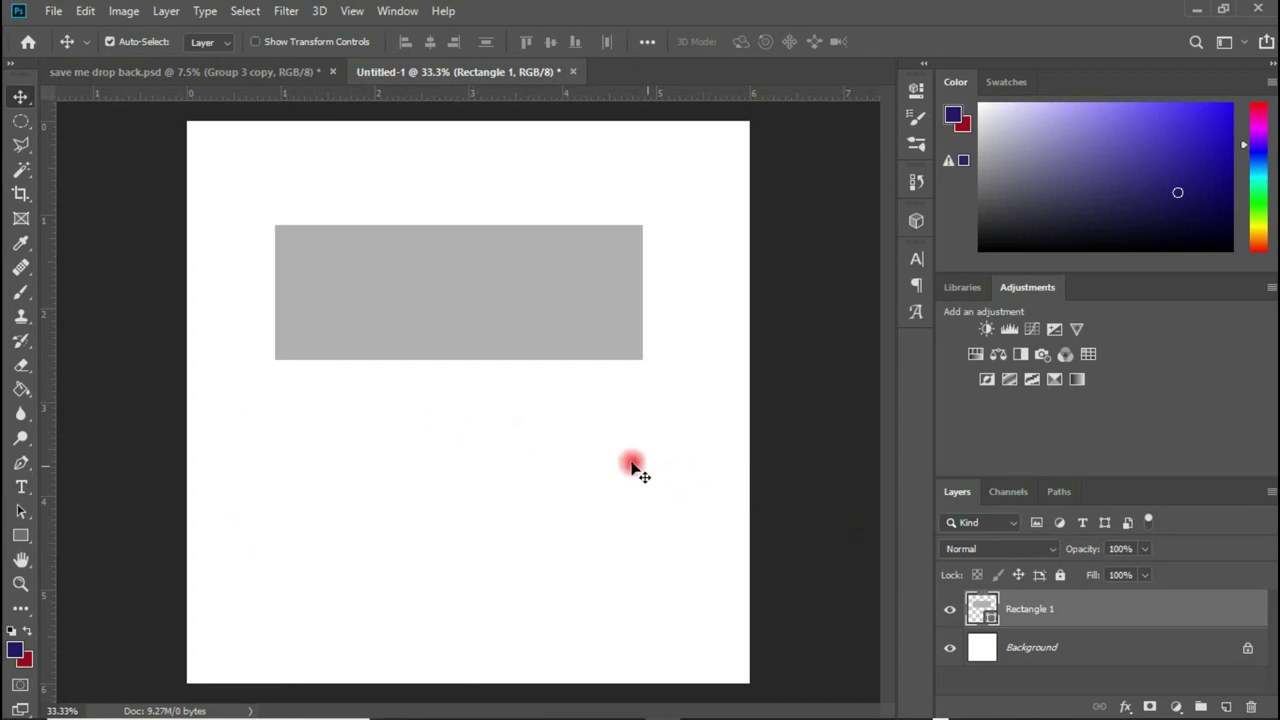
click(21, 536)
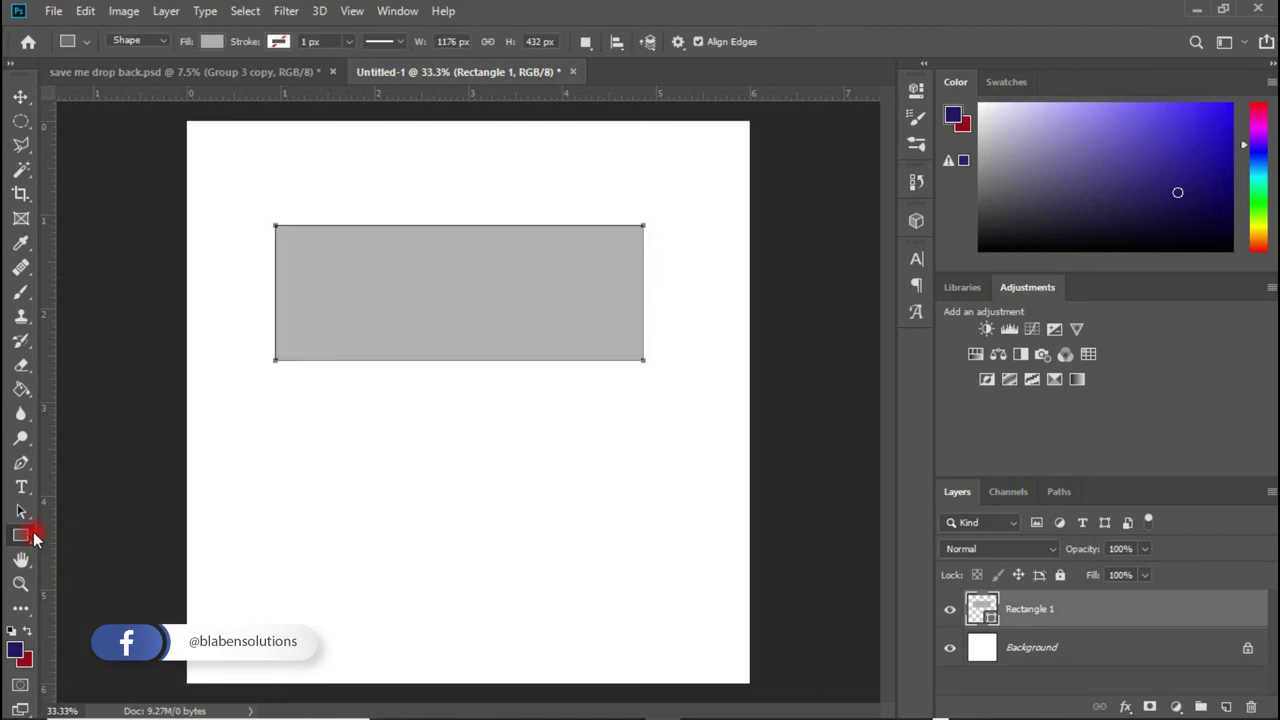
mouse_move(269, 466)
mouse_down()
mouse_move(642, 552)
mouse_move(651, 604)
mouse_up()
Fill the second rectangle blue, then select the grey rectangle with the Move tool
click(716, 210)
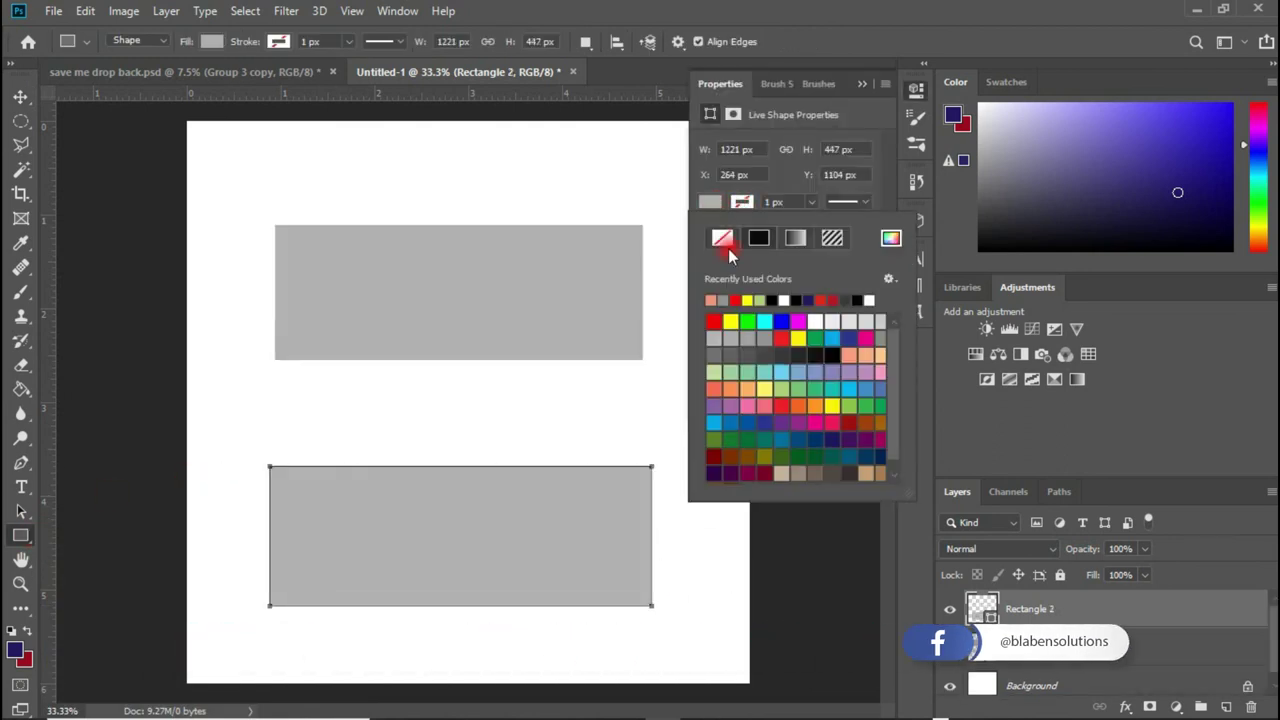
click(738, 298)
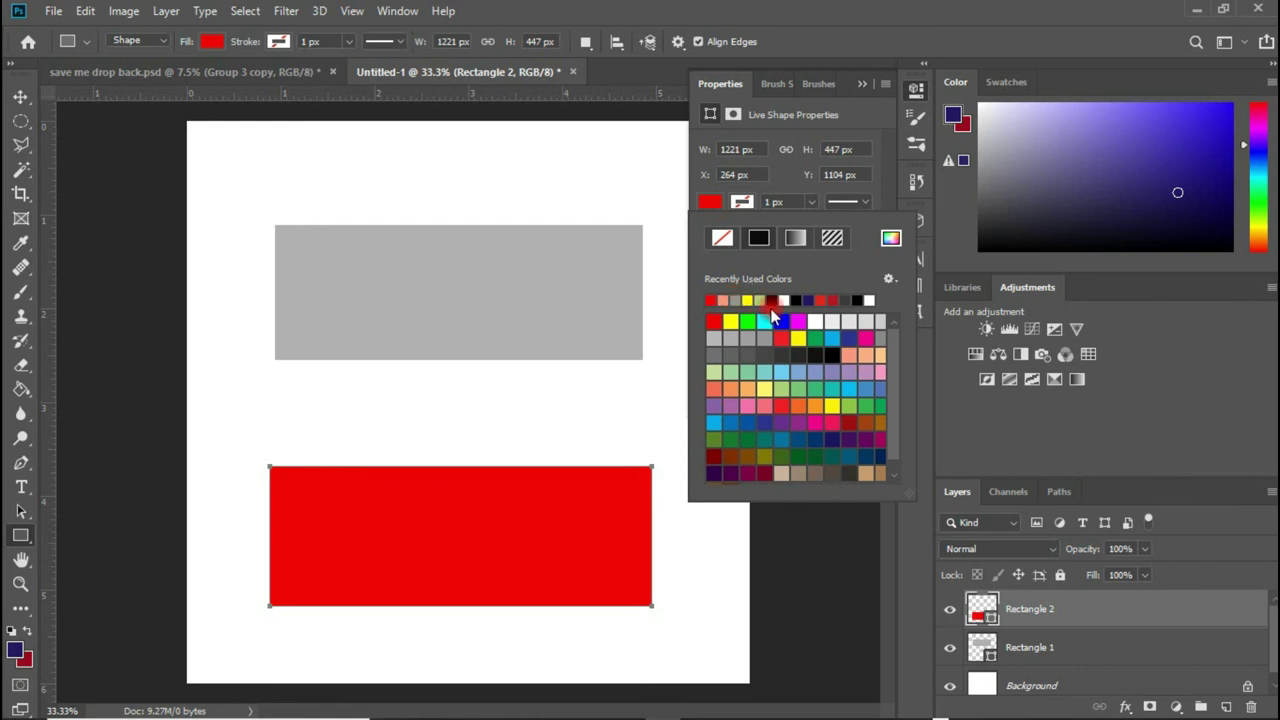
click(764, 321)
click(783, 322)
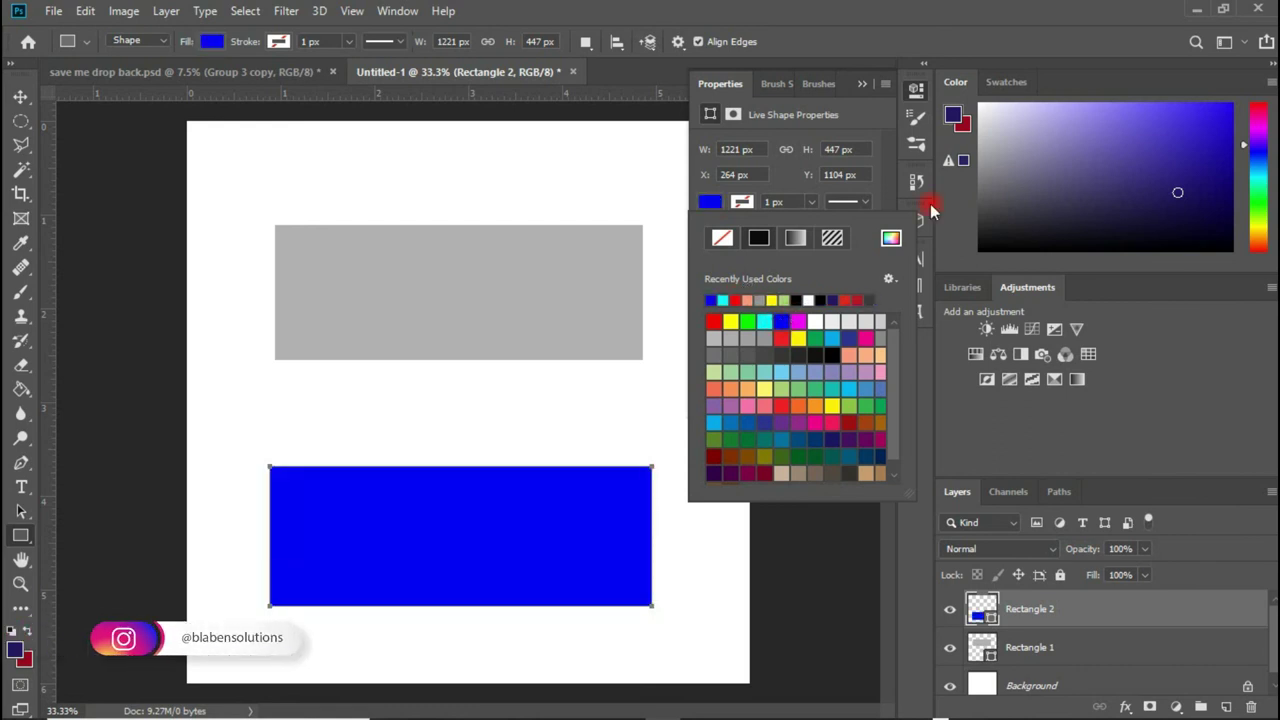
click(860, 86)
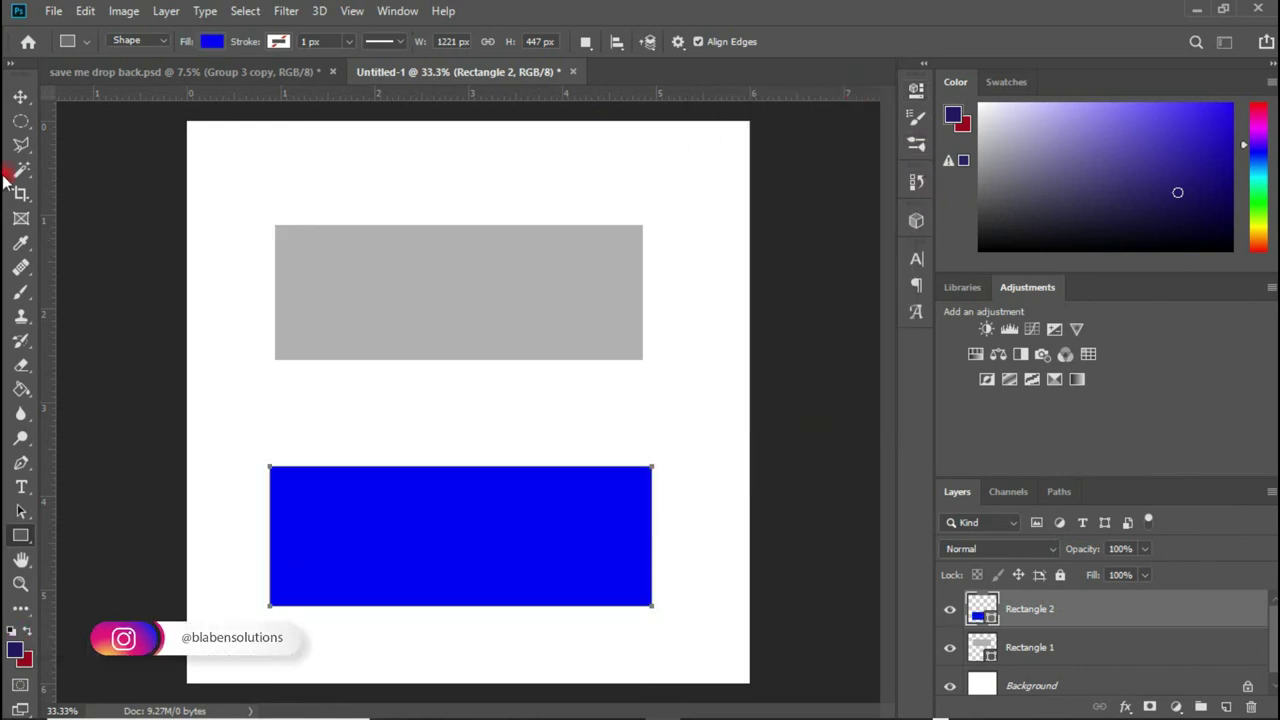
click(20, 97)
click(640, 332)
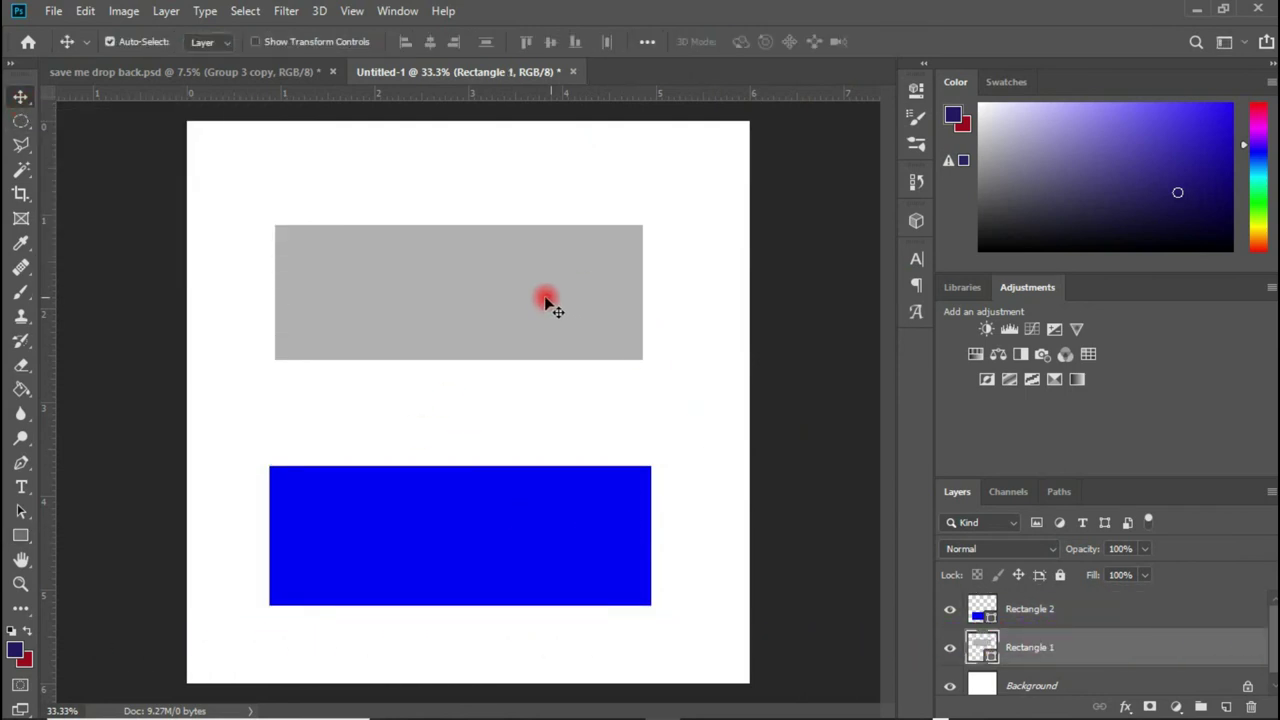
Move Rectangle 1 slightly lower and change its fill to dark red #b81212
drag(551, 294, 531, 330)
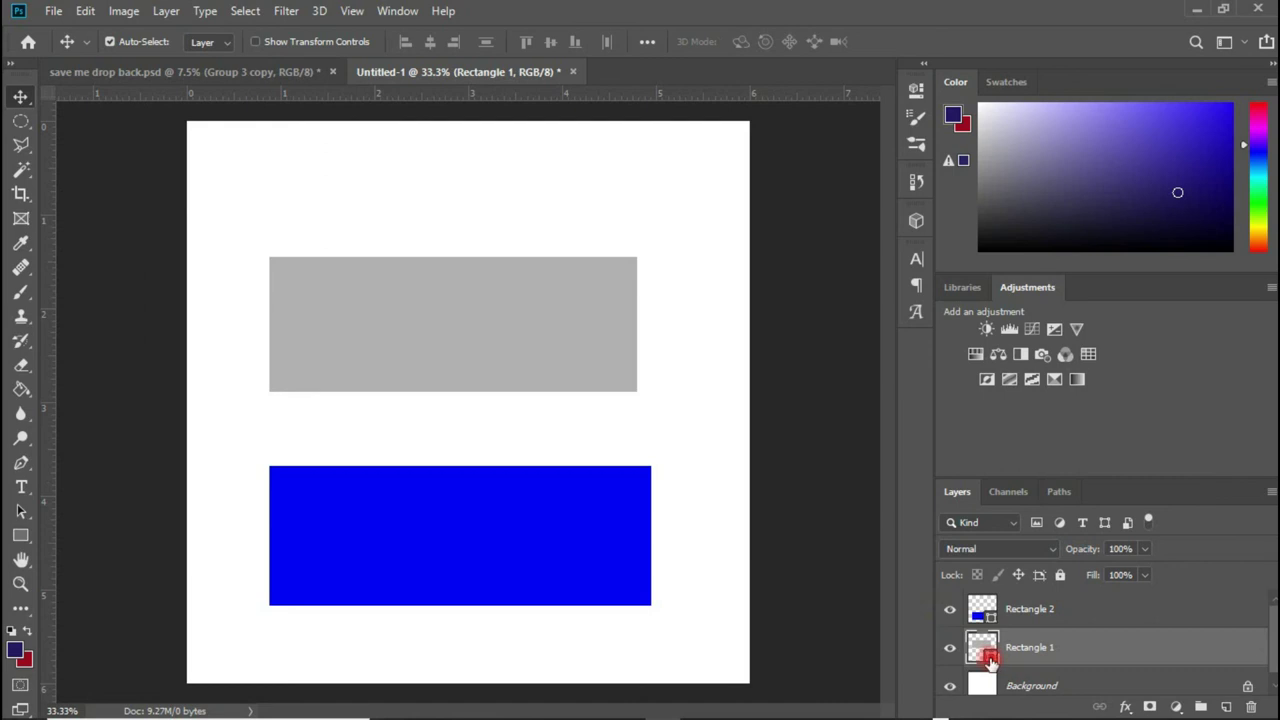
double_click(984, 650)
drag(966, 504, 978, 420)
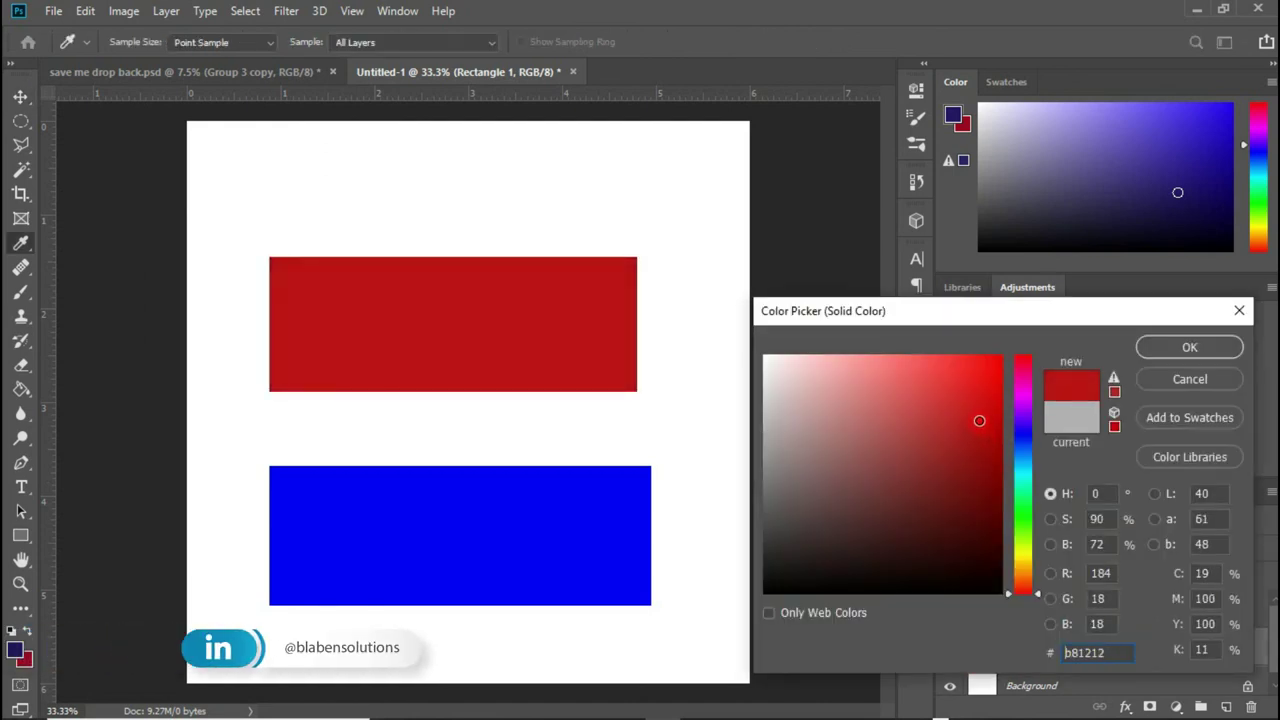
click(1187, 350)
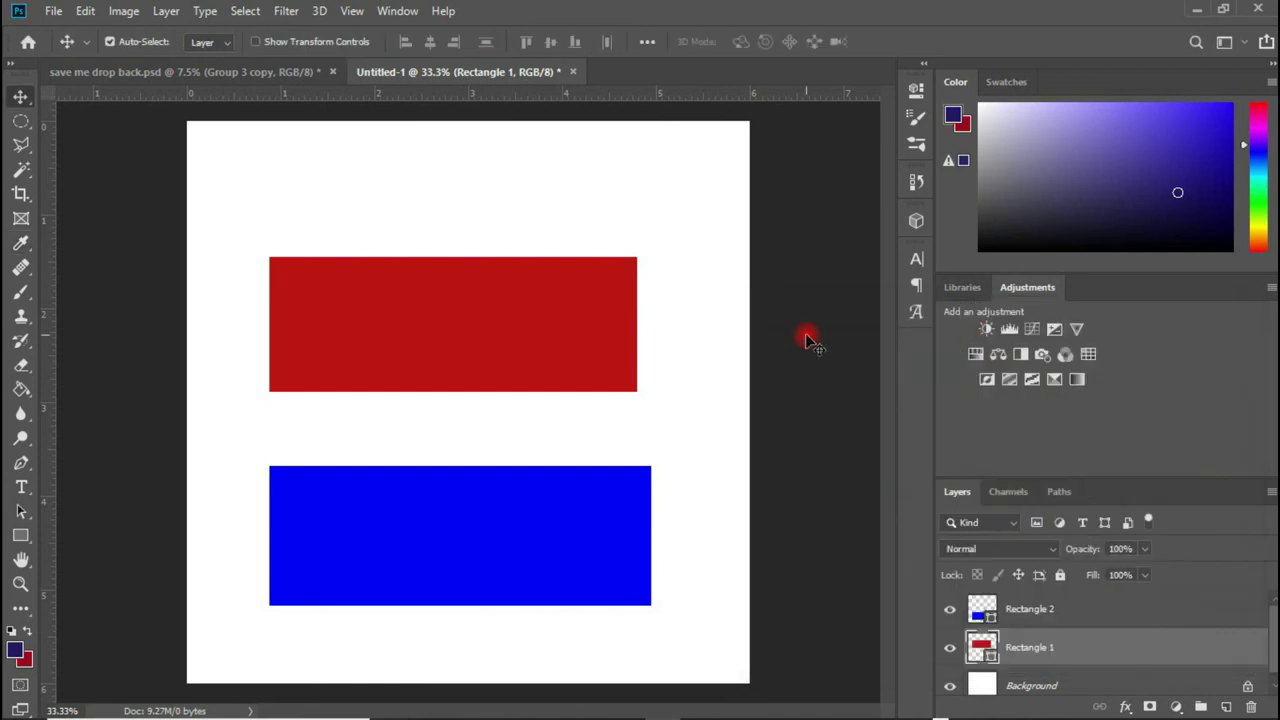